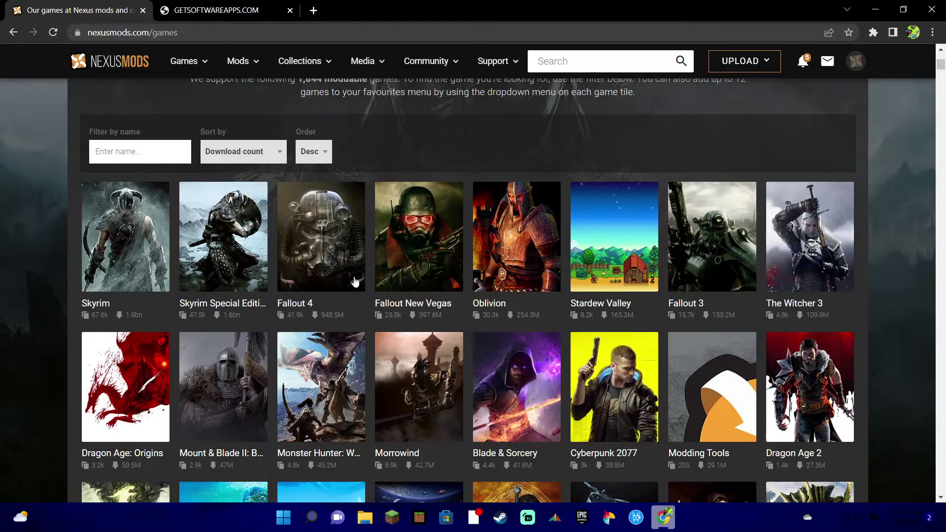
Open the Blade & Sorcery game page on Nexus Mods.
scroll(538, 383, "down", 3)
scroll(538, 384, "down", 15)
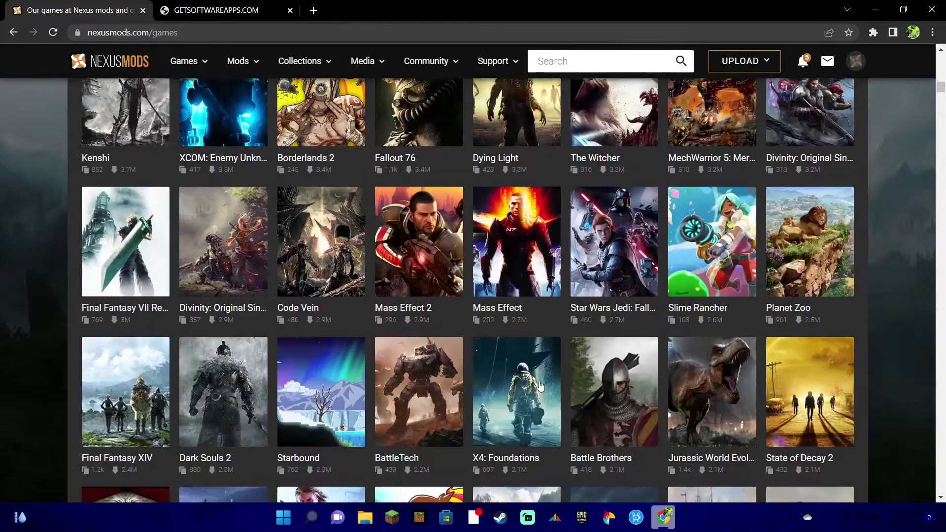
scroll(542, 385, "up", 20)
scroll(556, 381, "down", 4)
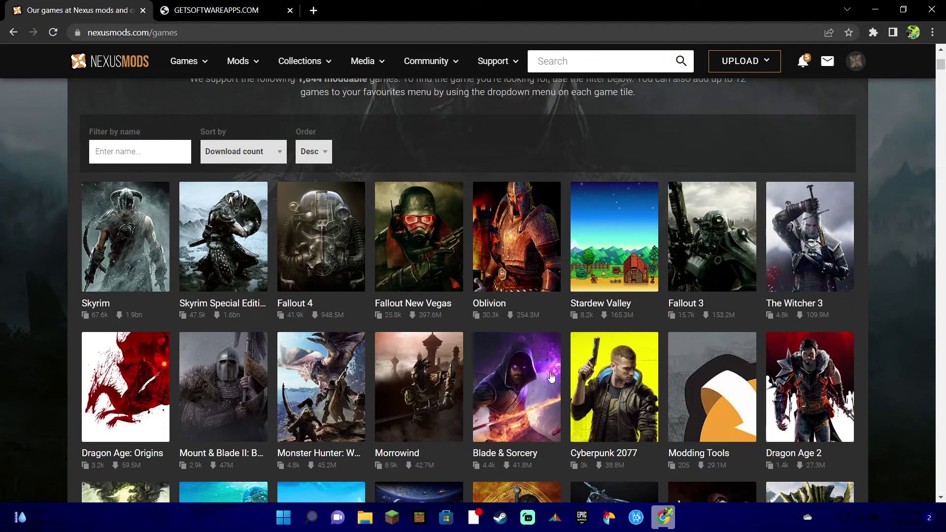
left_click(500, 357)
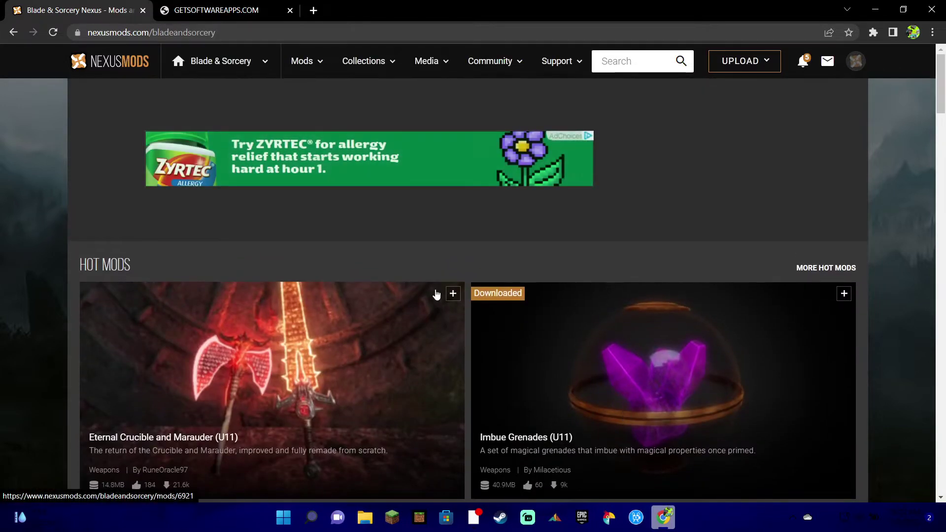
Search the Blade & Sorcery mods for 'u11'.
left_click(616, 59)
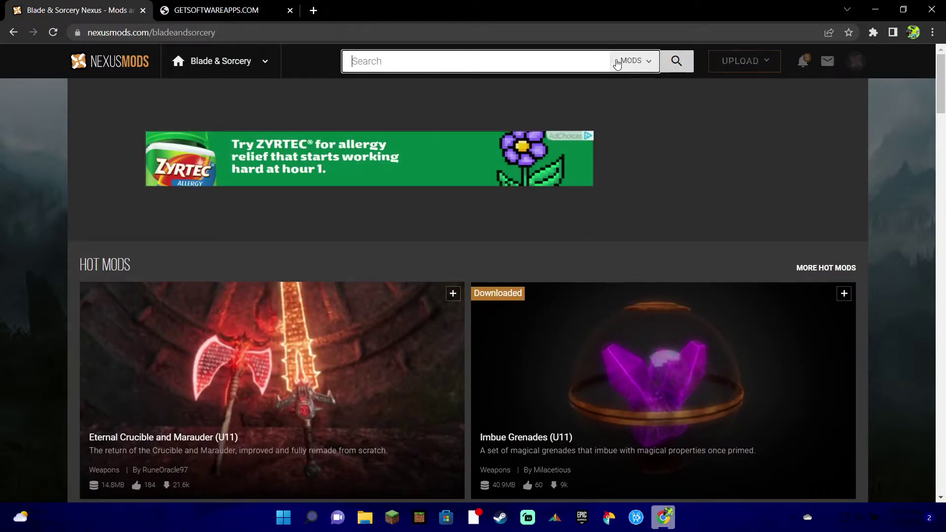
type("u")
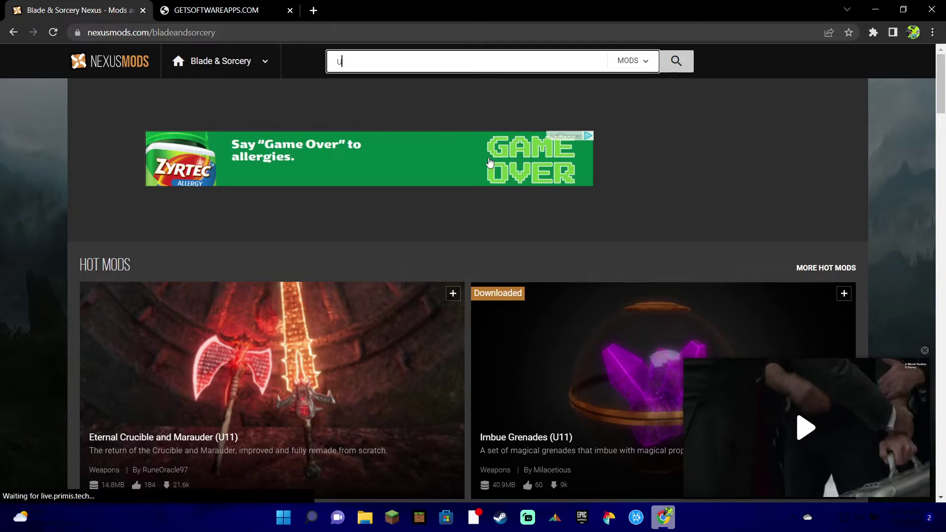
type("11")
left_click(676, 61)
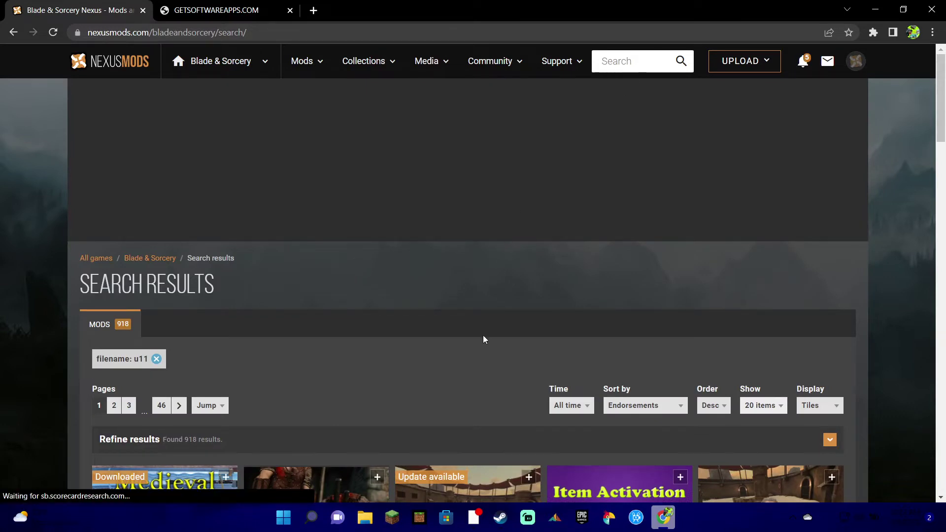
Scroll the search results and open the Pirate Stuff (U11) mod page.
scroll(477, 340, "down", 3)
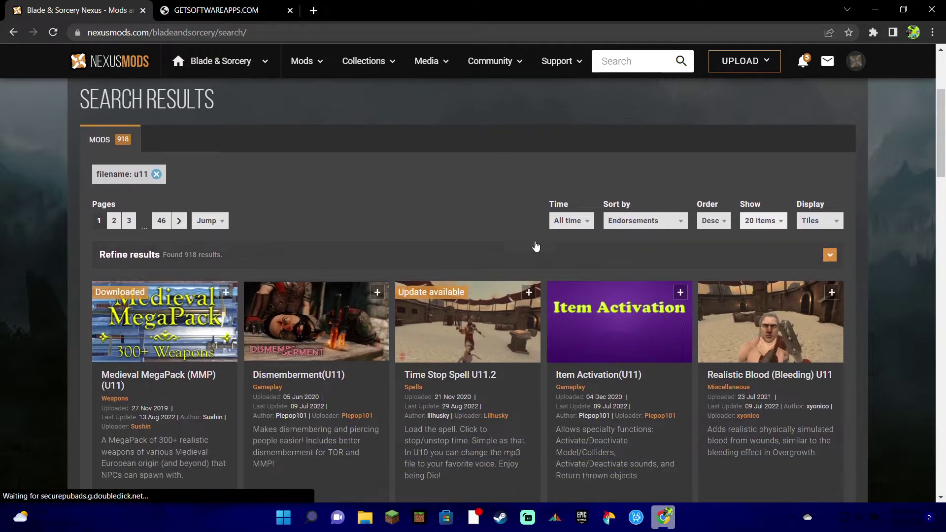
scroll(541, 262, "down", 1)
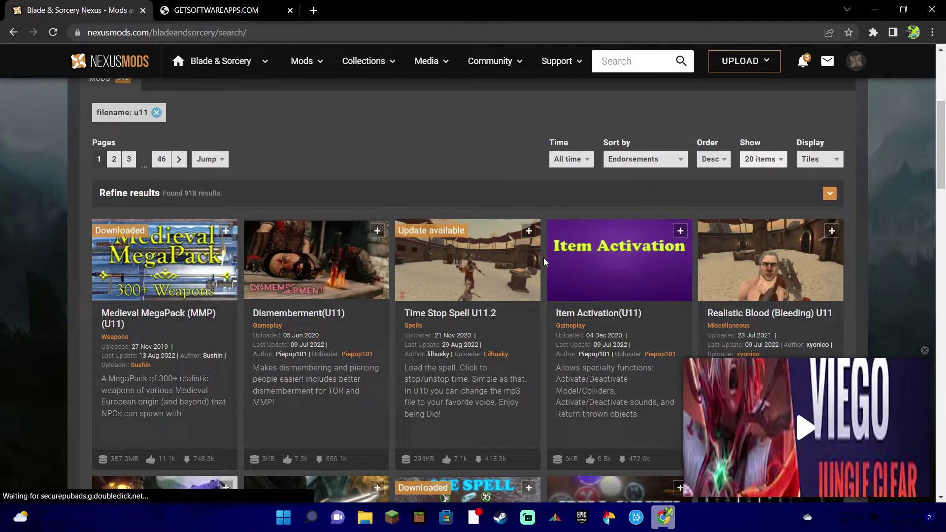
scroll(842, 339, "down", 10)
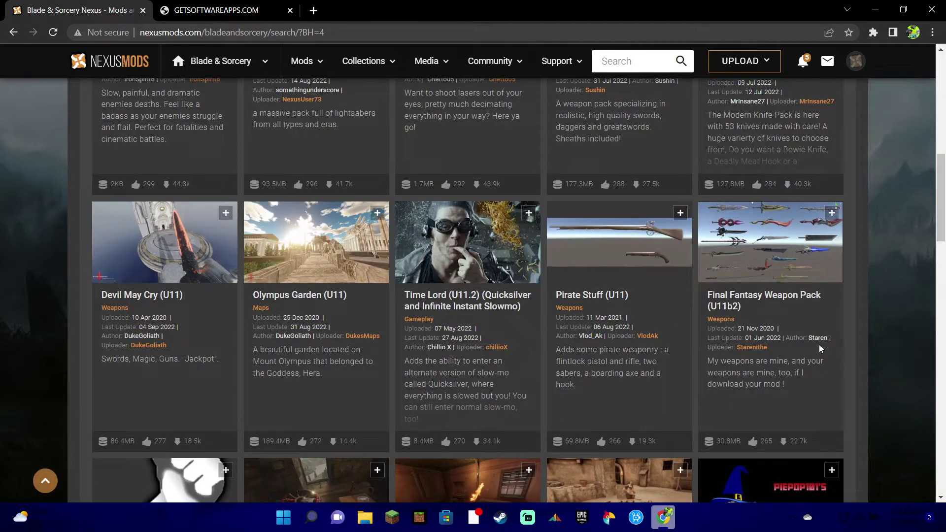
left_click(619, 235)
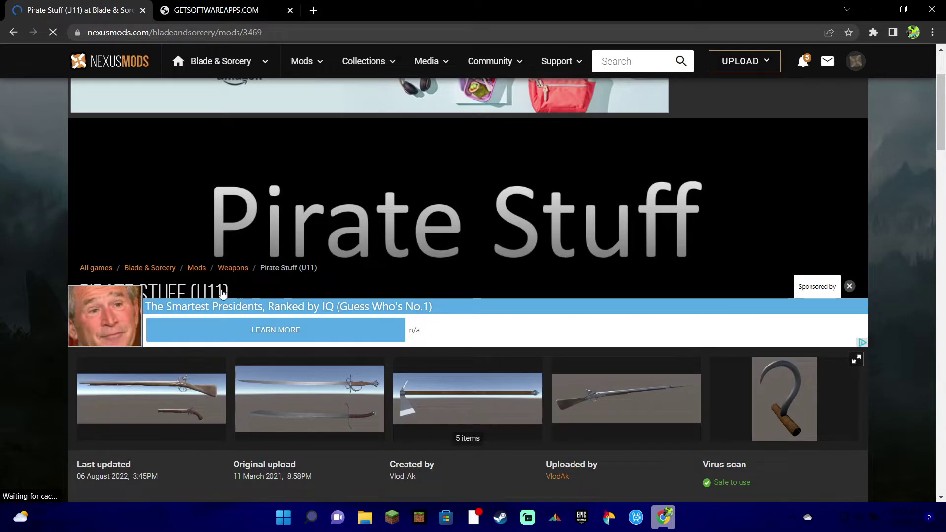
Read through the Pirate Stuff (U11) mod description.
scroll(430, 276, "down", 4)
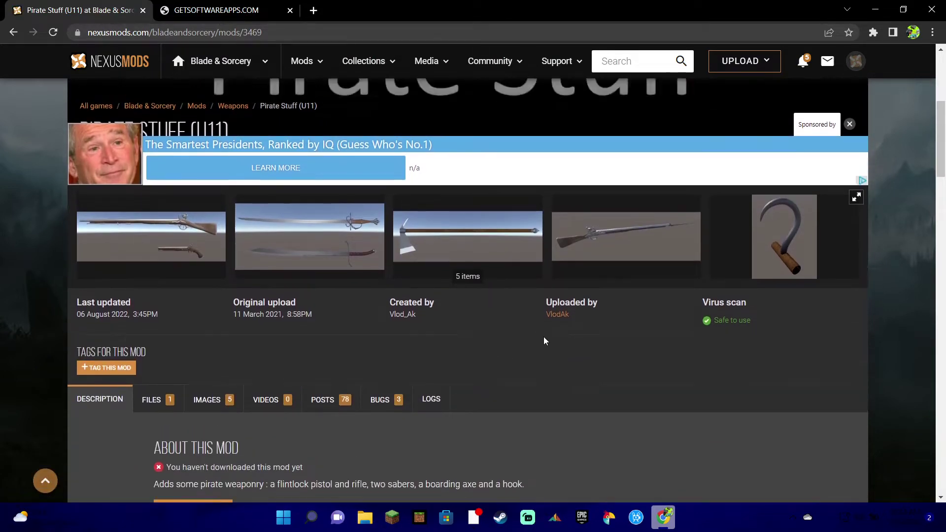
scroll(551, 344, "down", 7)
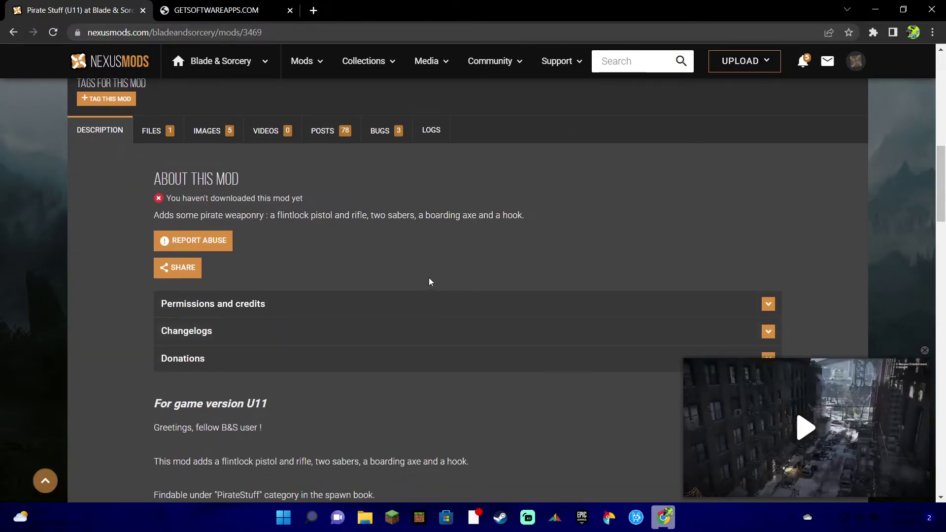
scroll(429, 281, "down", 15)
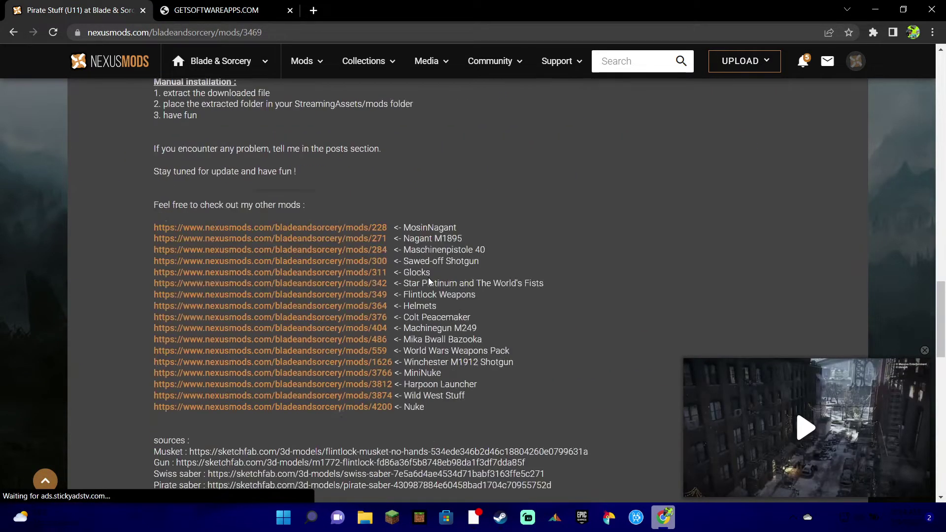
scroll(429, 279, "up", 15)
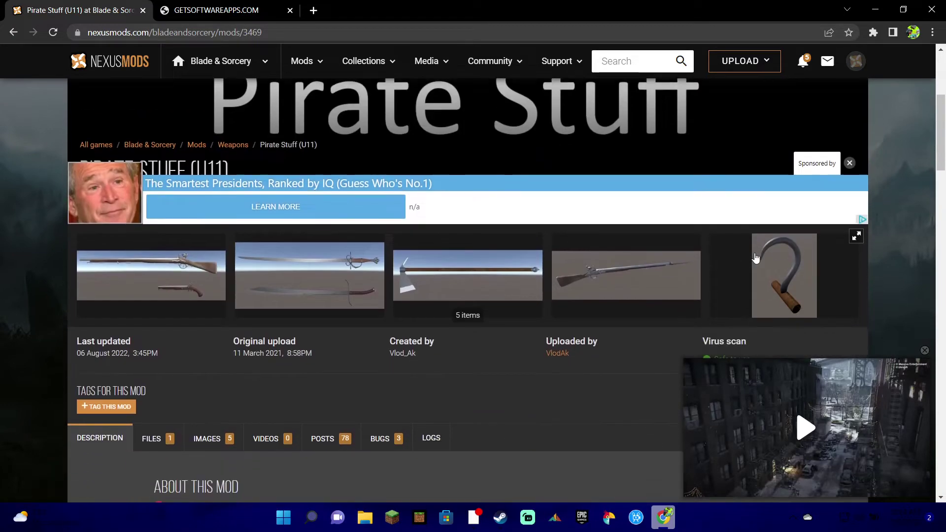
scroll(758, 248, "down", 2)
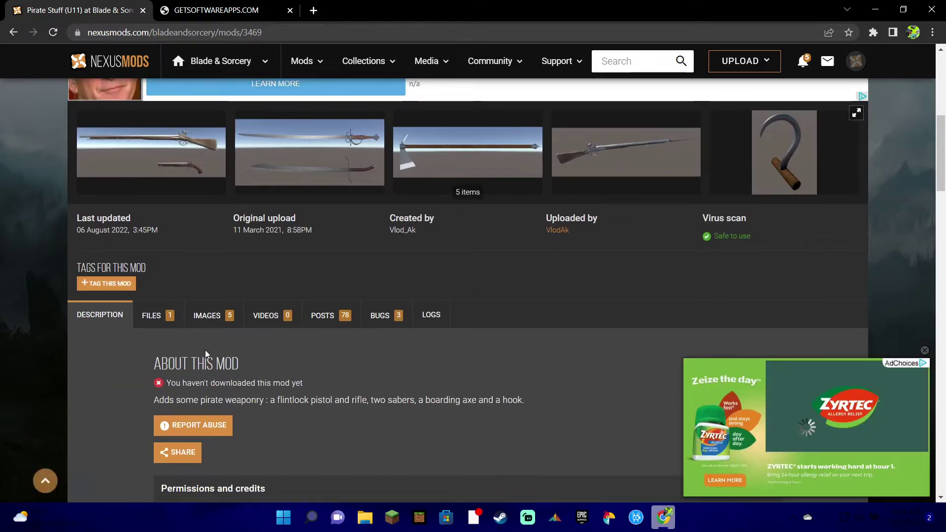
Go to the mod's Files list, dismiss the video ad, and choose manual download of the main file.
left_click(152, 319)
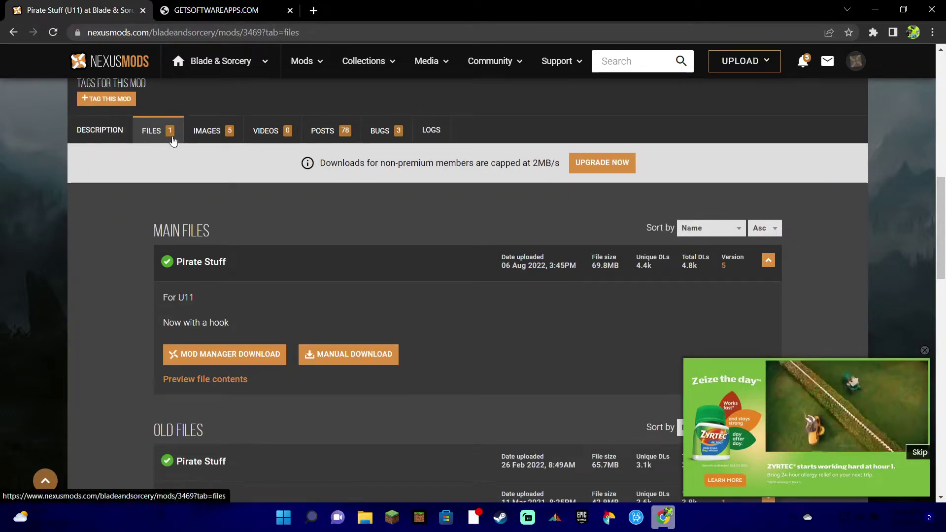
left_click(924, 351)
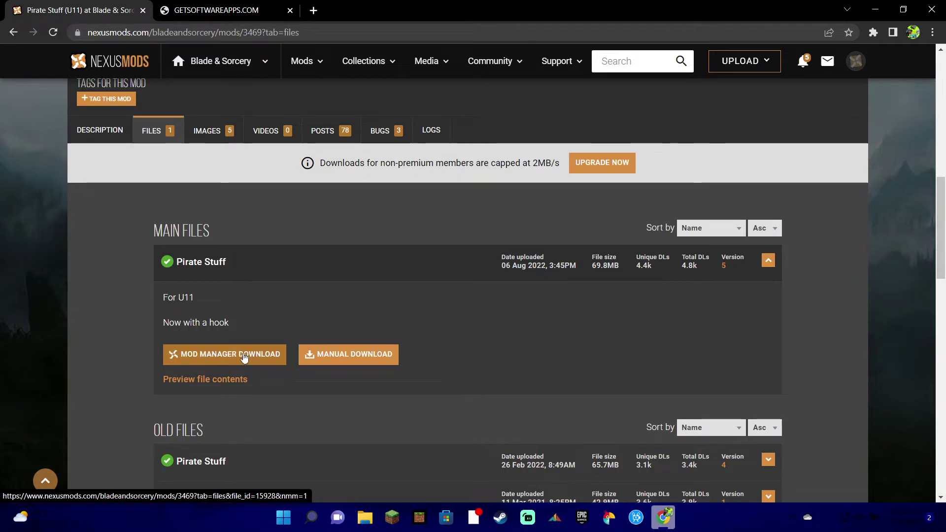
scroll(370, 361, "down", 3)
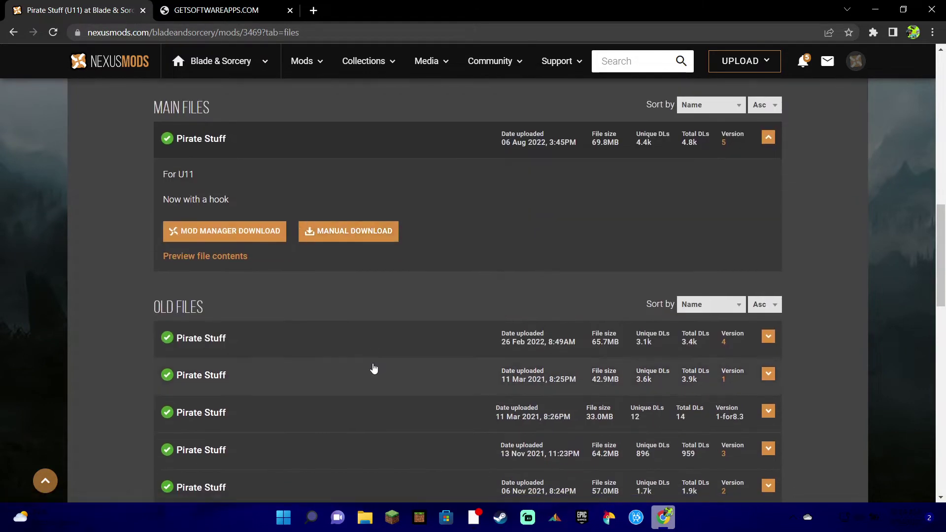
left_click(329, 233)
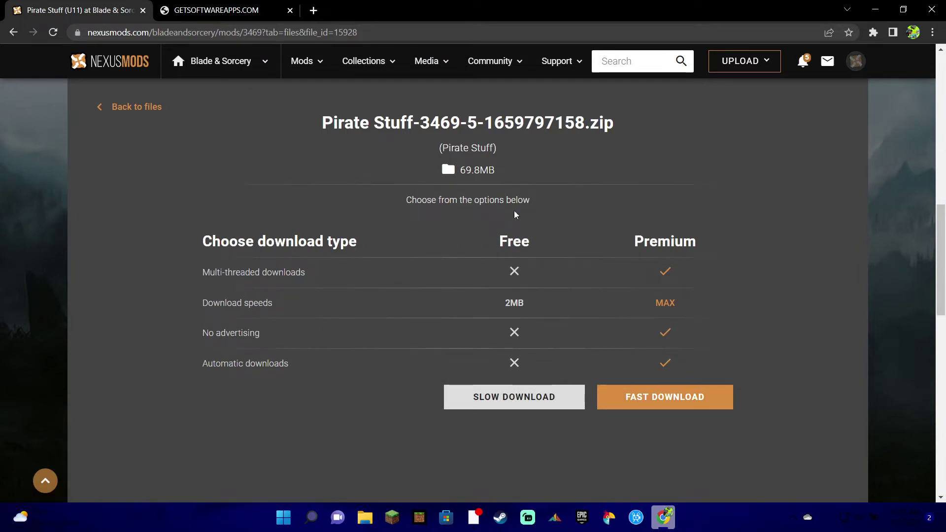
Start the slow download of Pirate Stuff-3469-5-1659797158.zip, set it to open when done, and view the WinRAR page.
left_click(489, 397)
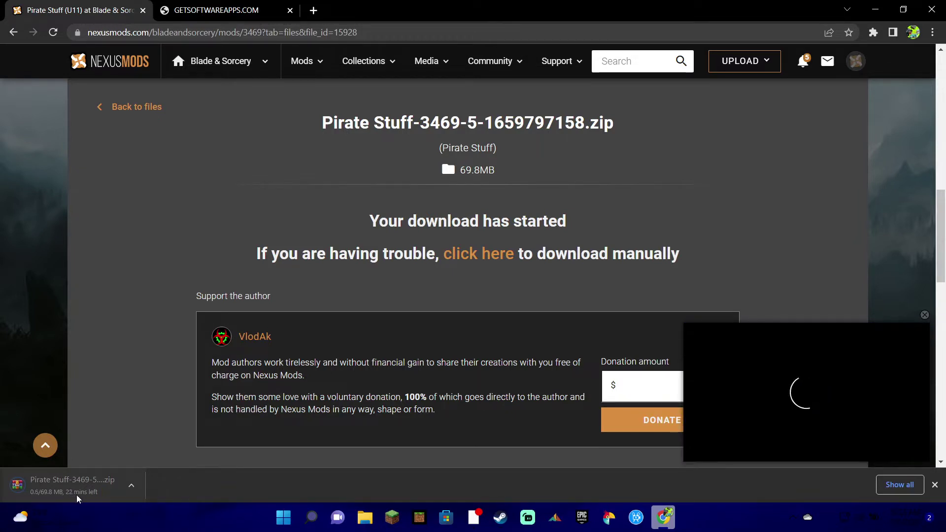
left_click(78, 492)
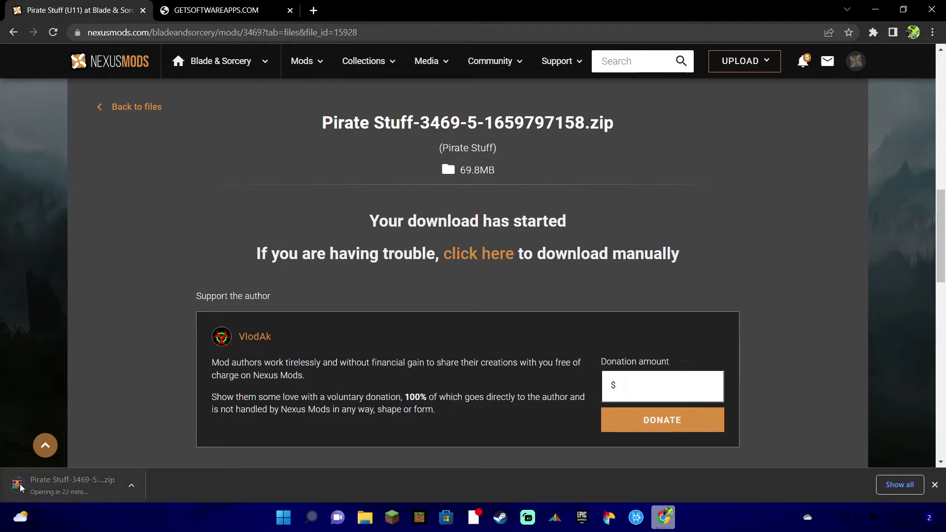
left_click(207, 10)
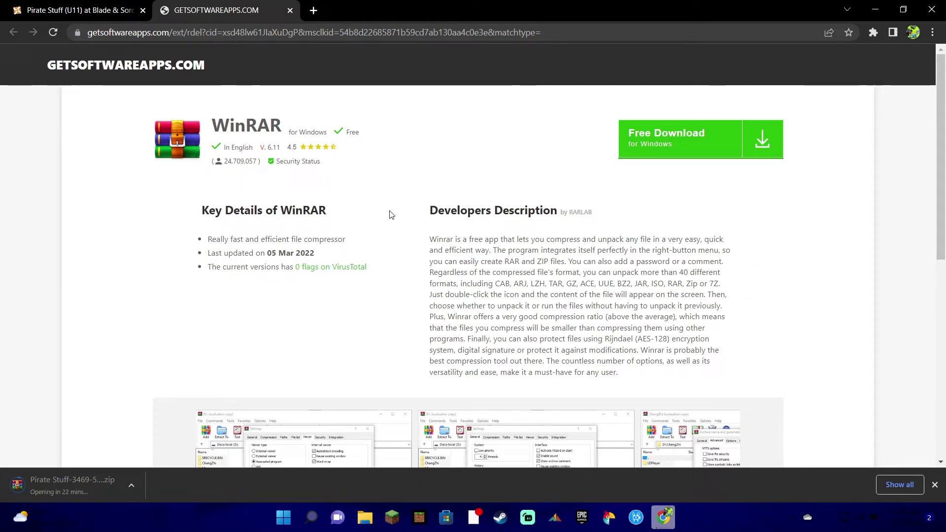
Look over the WinRAR page on getsoftwareapps.com, then cycle back to the Nexus Mods download page.
scroll(817, 241, "down", 8)
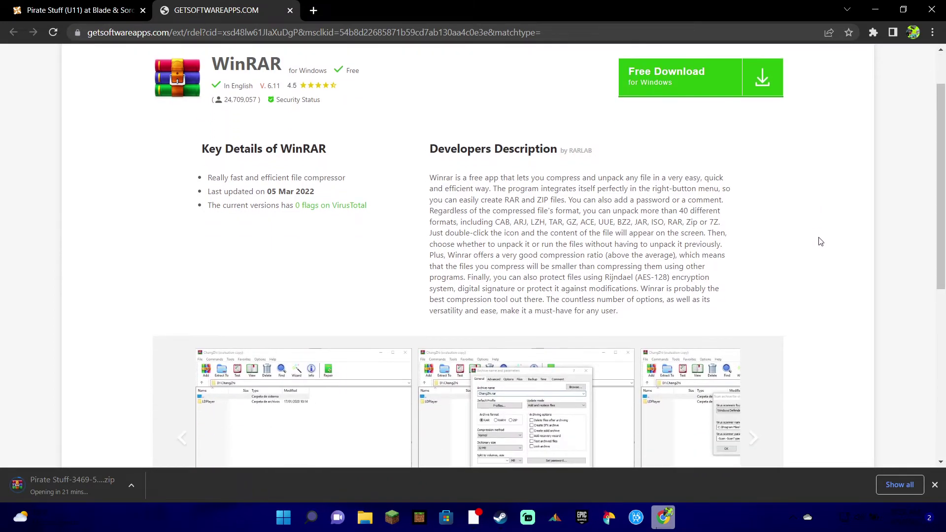
scroll(833, 232, "up", 8)
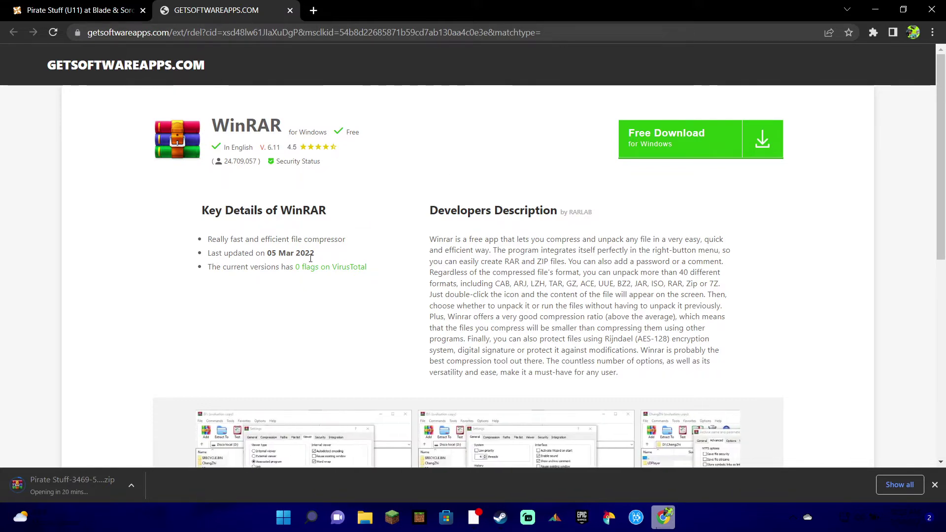
left_click(37, 6)
left_click(154, 4)
key("ctrl+Tab")
left_click(197, 4)
key("ctrl+Tab")
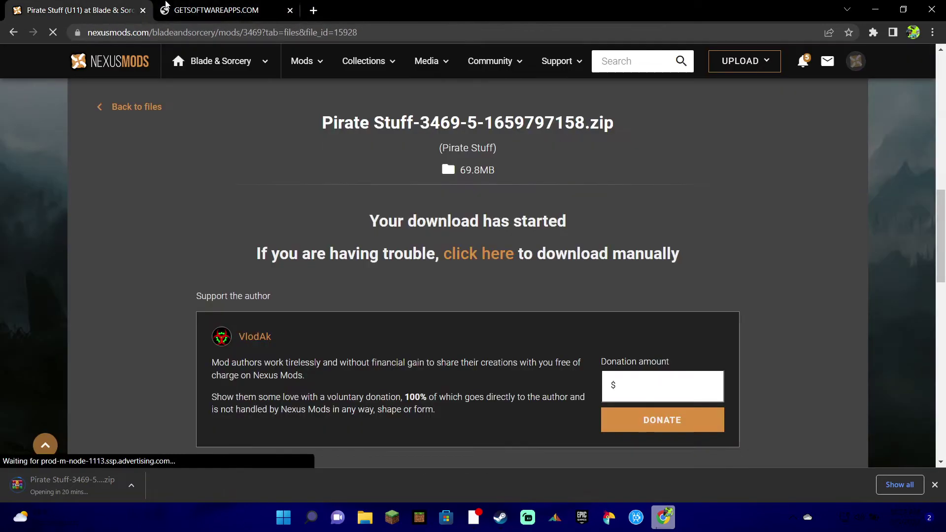
left_click(196, 5)
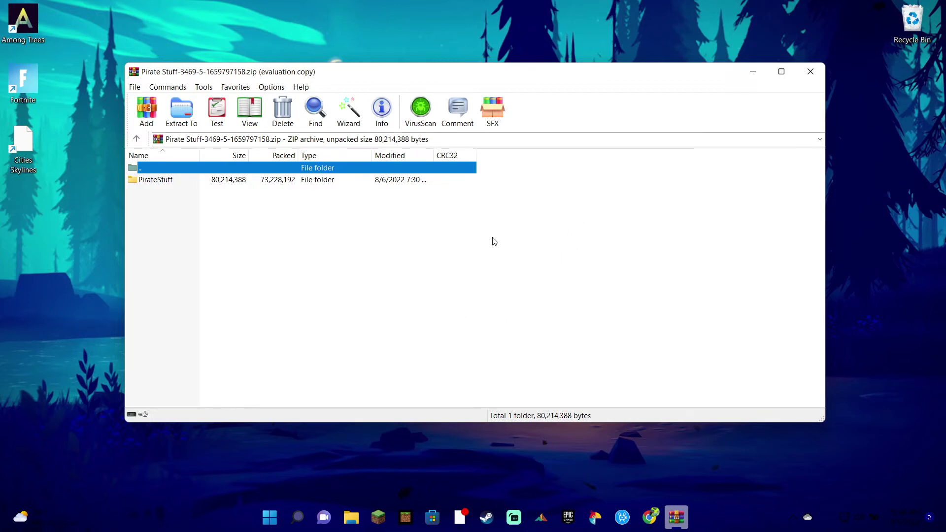
Move the WinRAR window showing the PirateStuff folder aside to reveal the desktop.
left_click(754, 71)
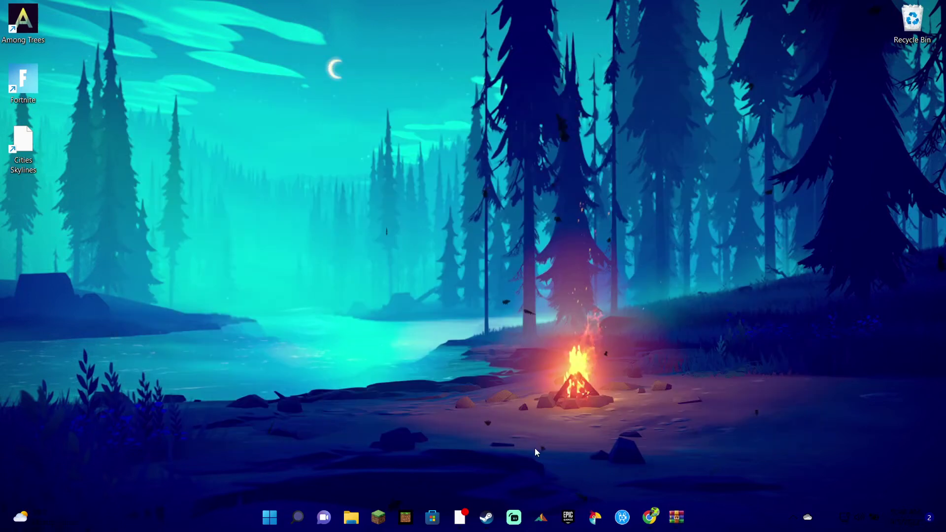
In the Steam library, use Blade & Sorcery's Manage > Browse local files.
left_click(486, 516)
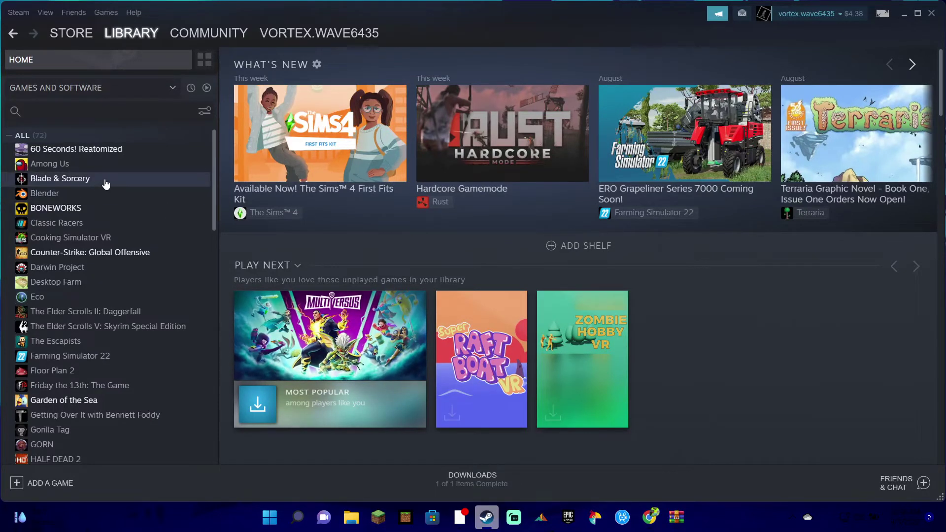
right_click(161, 179)
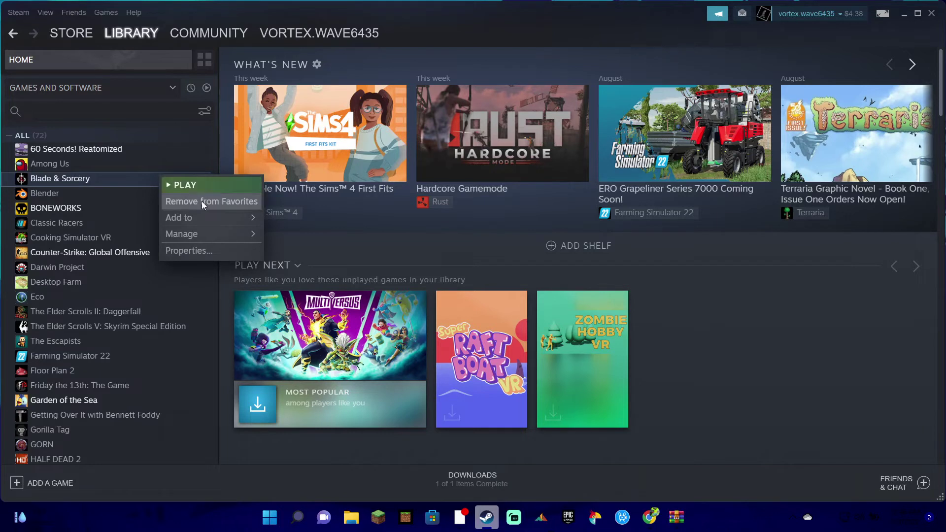
mouse_move(203, 236)
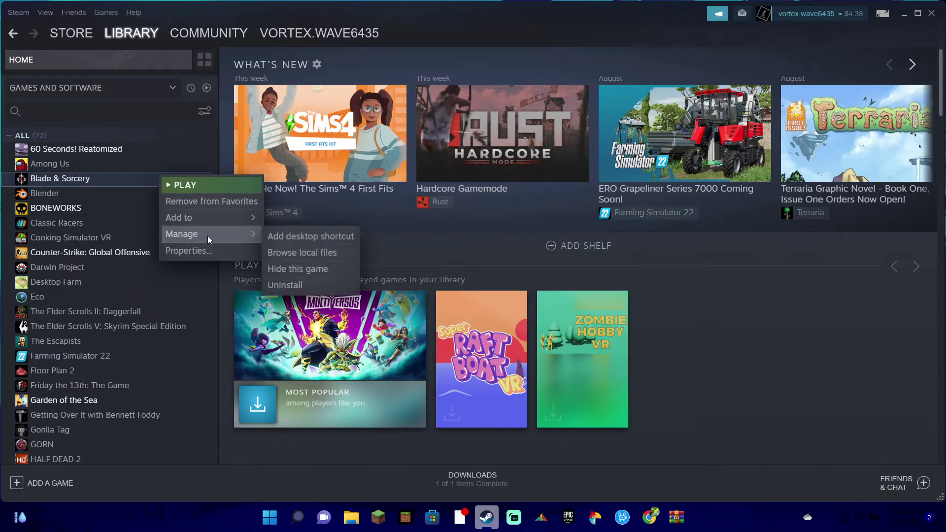
left_click(305, 254)
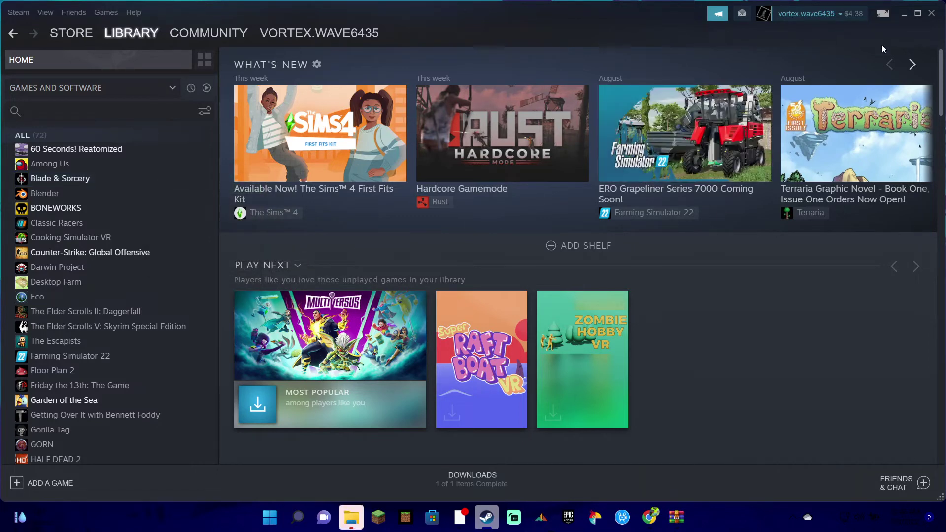
Minimize Steam and navigate the game folder to BladeAndSorcery_Data\StreamingAssets\Mods.
left_click(904, 15)
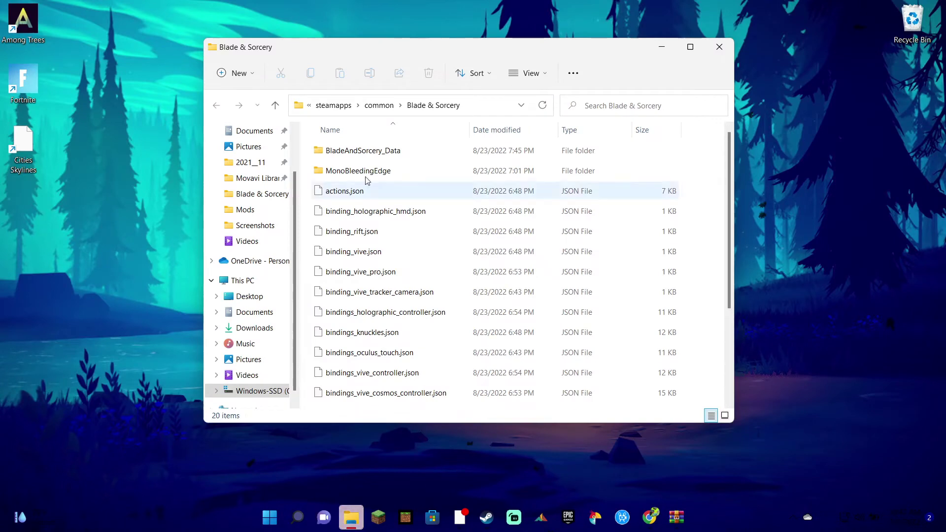
left_click_drag(388, 52, 311, 62)
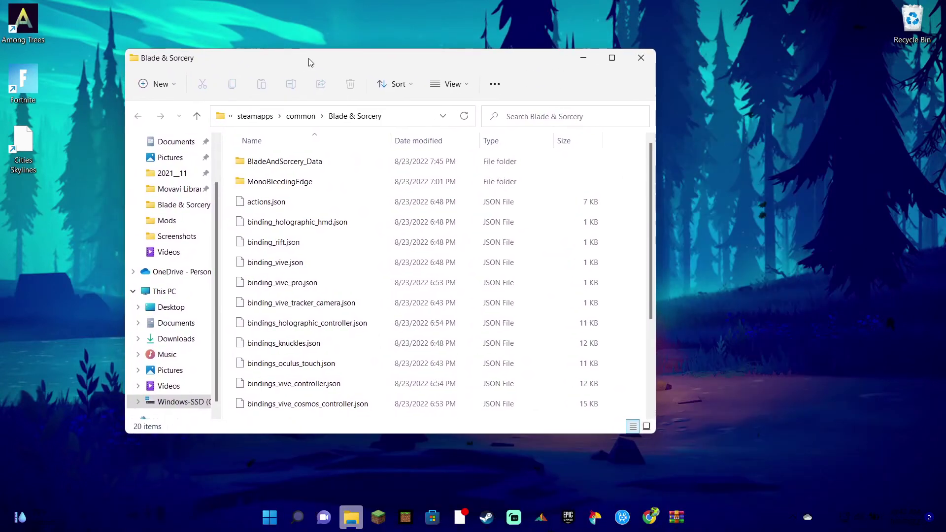
double_click(261, 162)
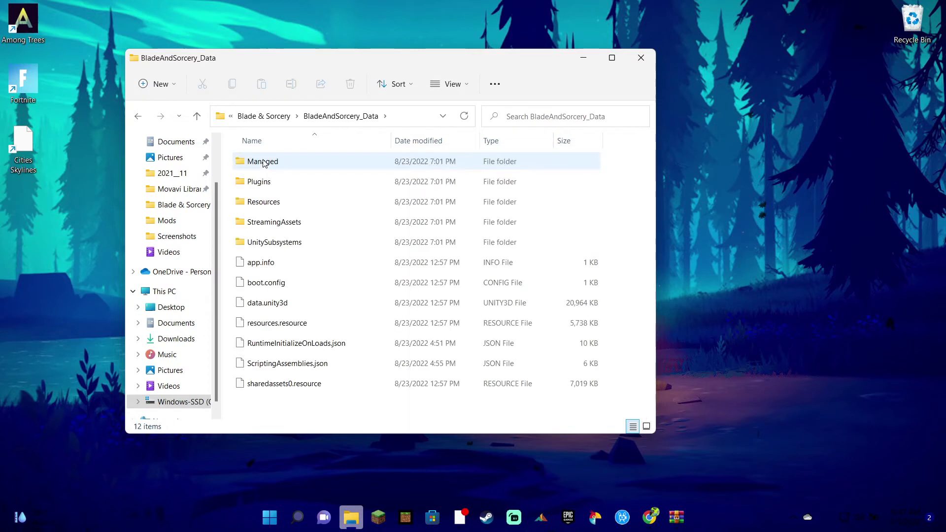
double_click(278, 229)
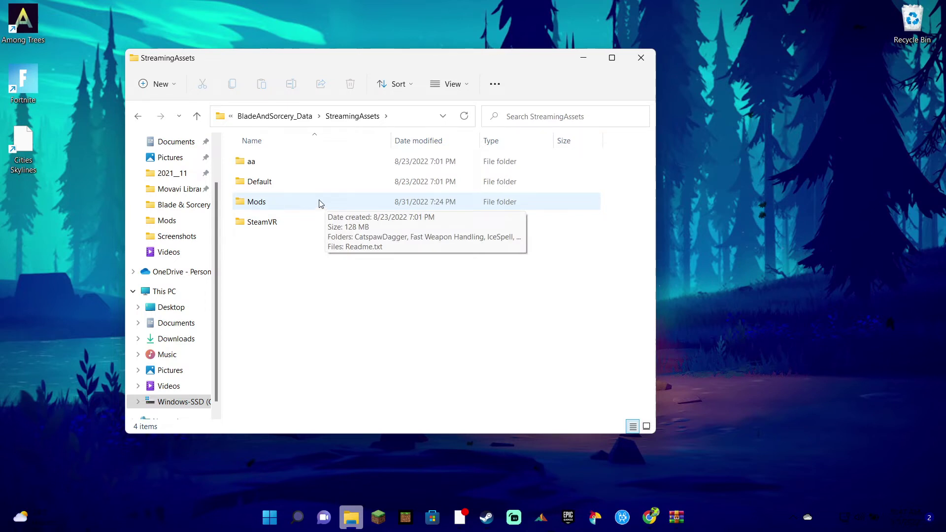
double_click(321, 203)
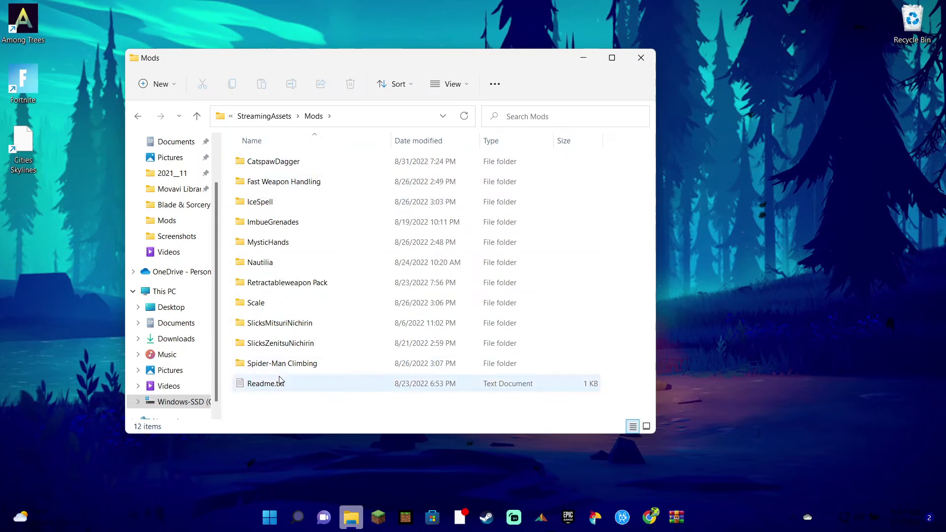
Read the Readme.txt in Mods, close it, and bring the Pirate Stuff WinRAR window forward.
double_click(310, 389)
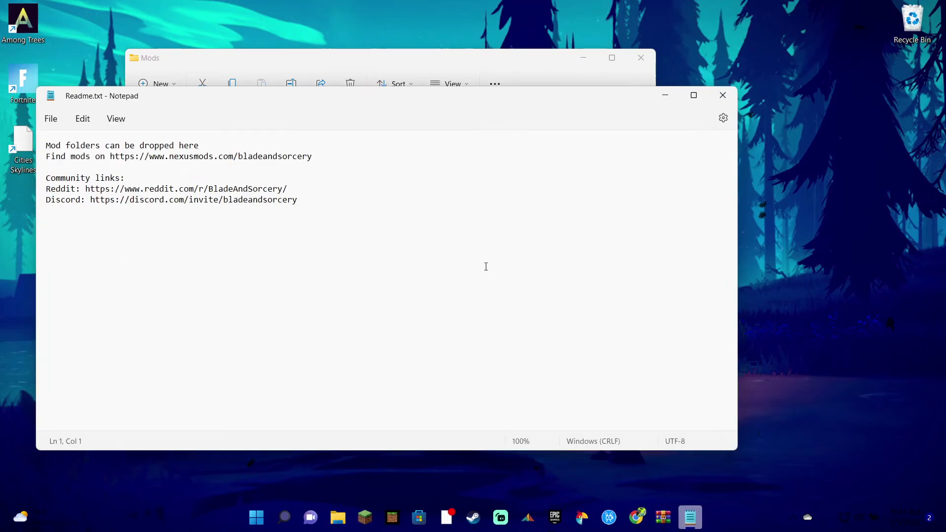
left_click(723, 95)
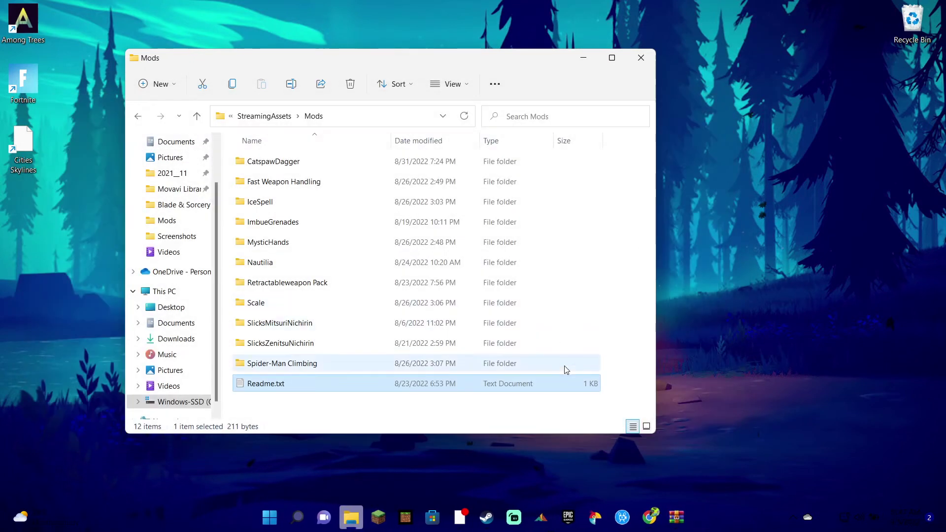
left_click(682, 520)
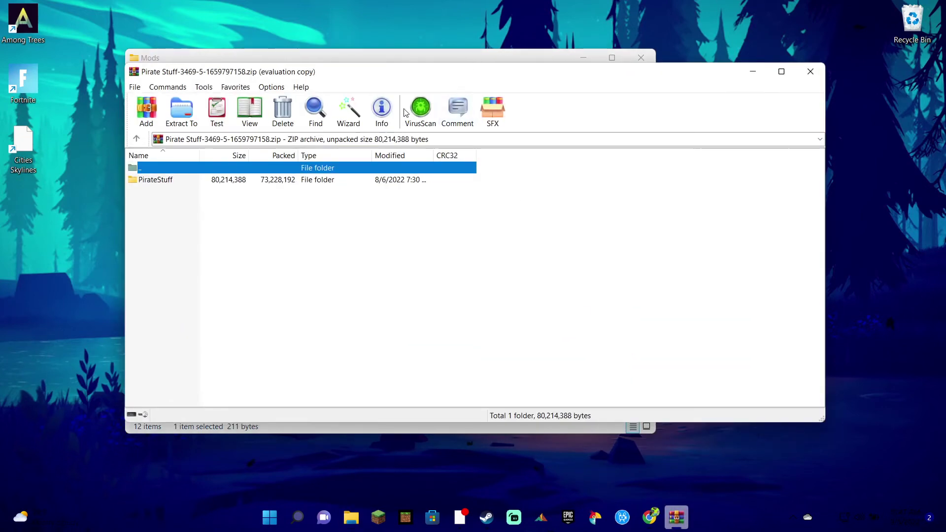
Drag the Pirate Stuff zip from Downloads to the desktop, close WinRAR, and shift the Mods window right.
left_click(147, 112)
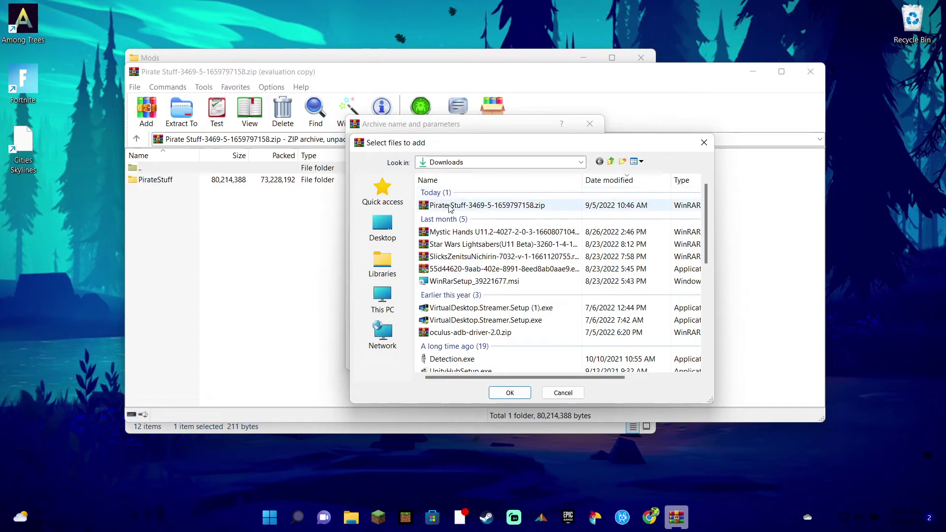
left_click_drag(449, 208, 41, 252)
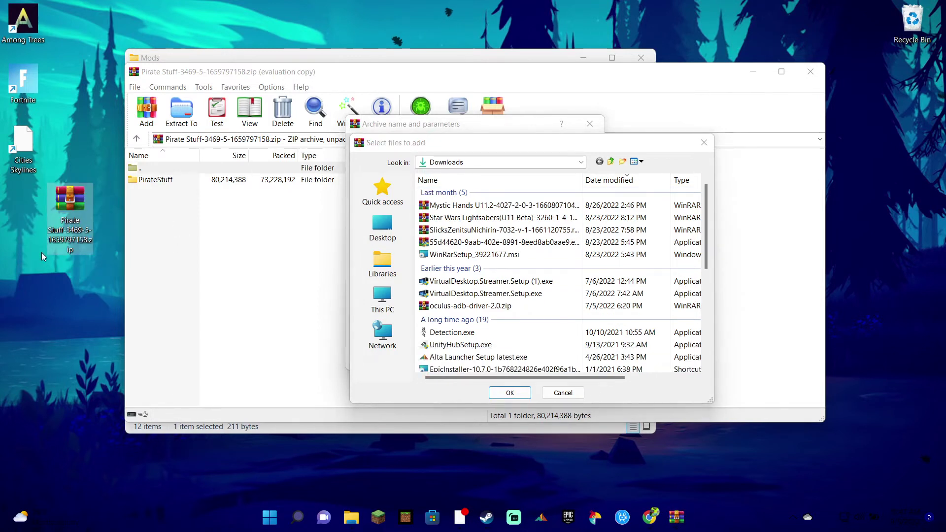
left_click(704, 143)
left_click(589, 124)
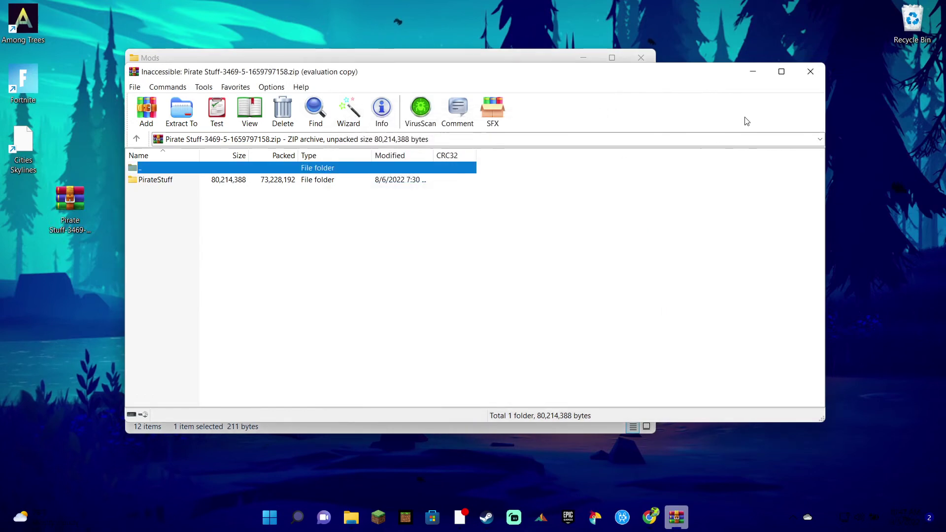
left_click(808, 73)
left_click_drag(526, 62, 748, 62)
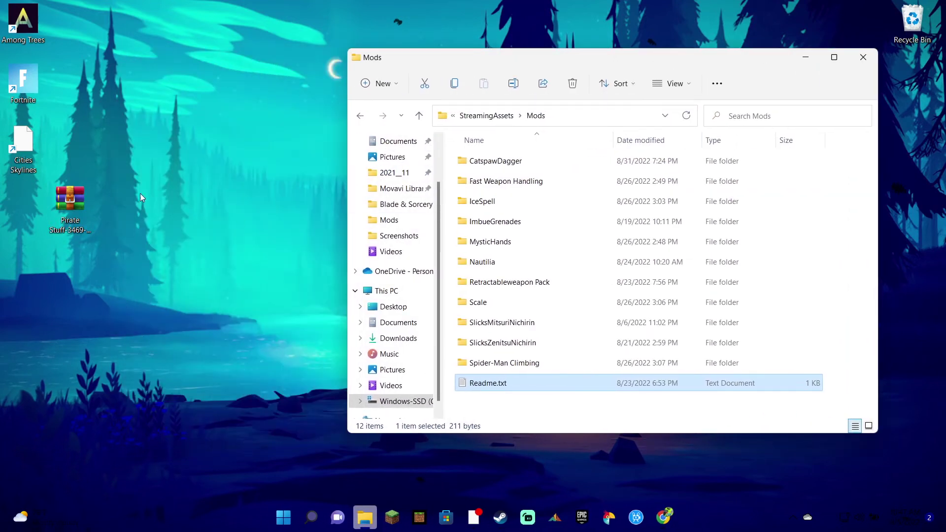
Extract the Pirate Stuff zip onto the desktop with WinRAR's Extract Here, then delete the zip.
right_click(75, 209)
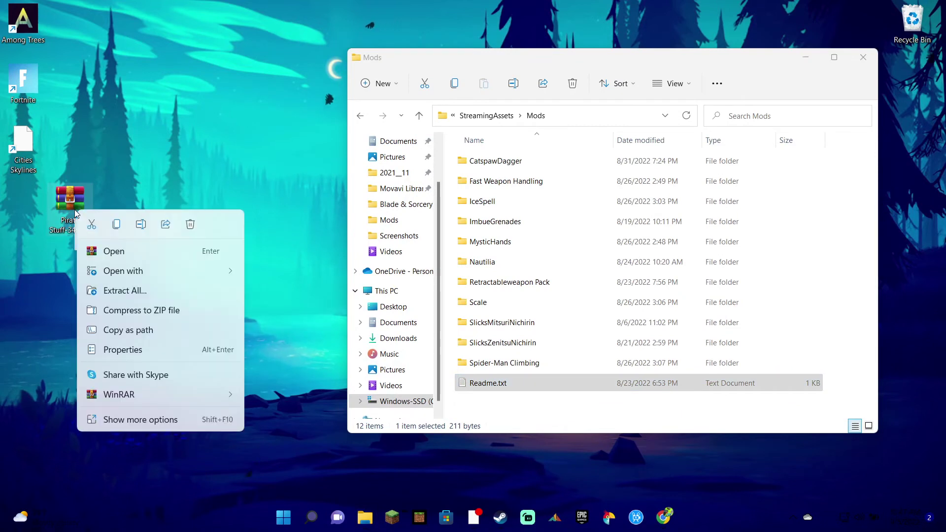
mouse_move(112, 396)
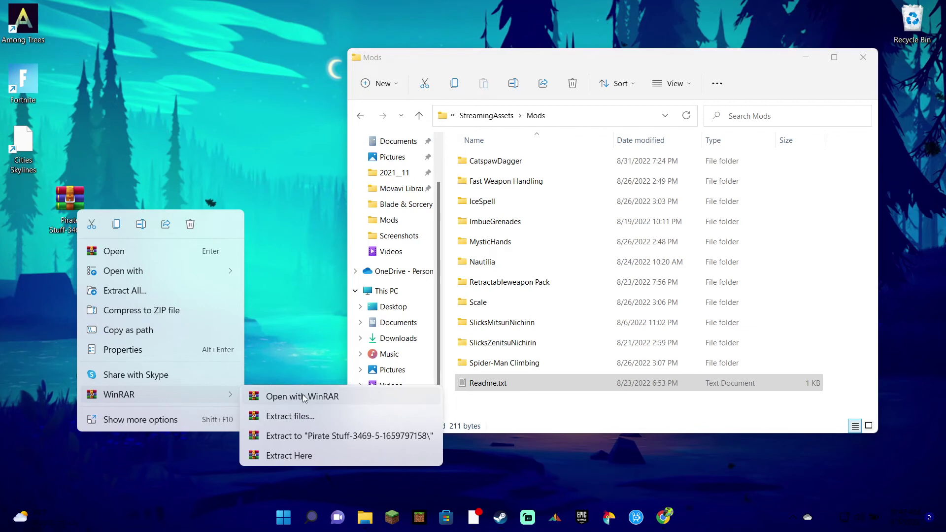
left_click(297, 461)
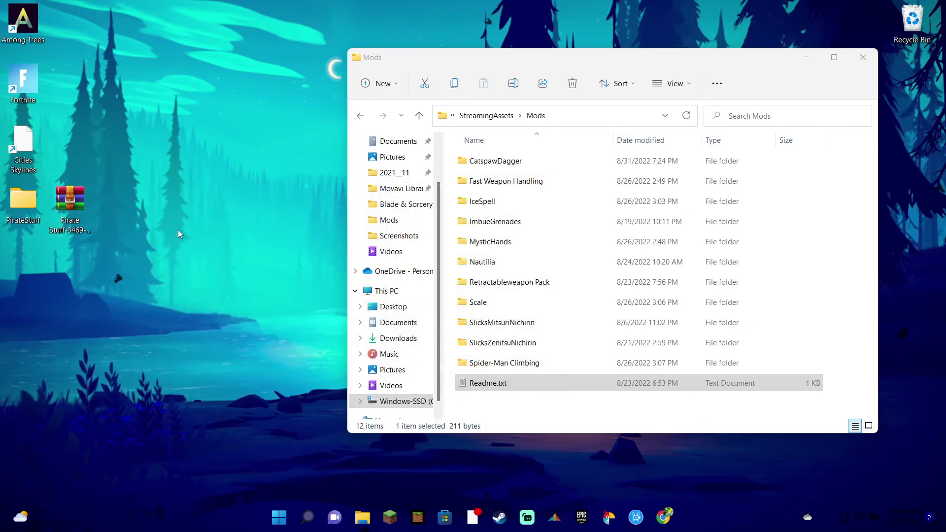
right_click(79, 208)
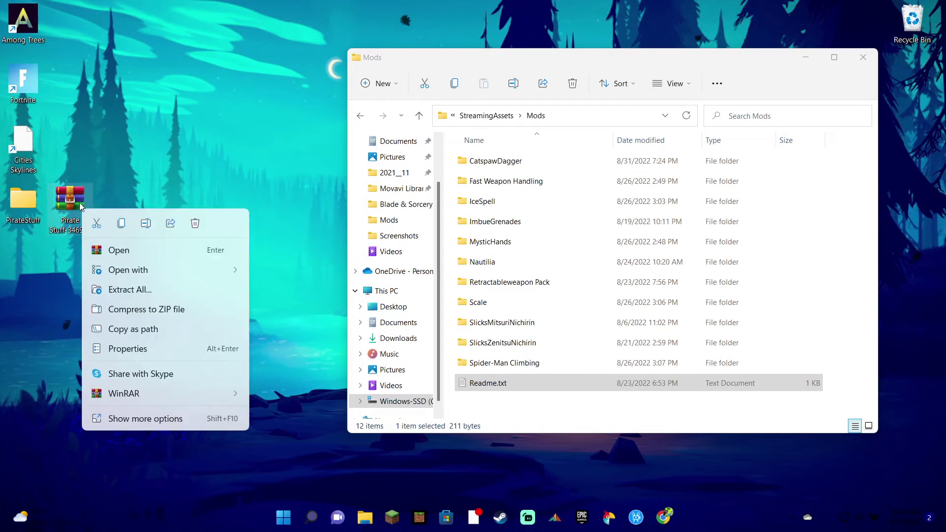
left_click(194, 220)
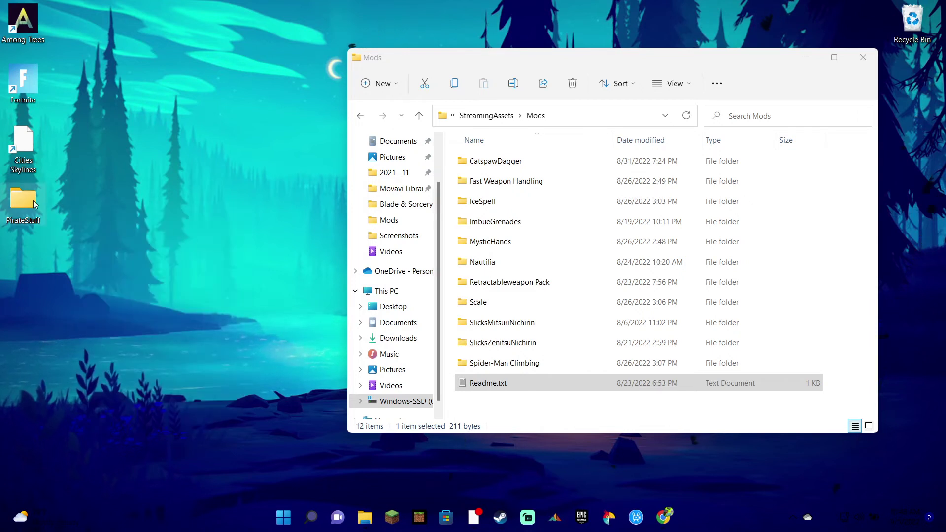
Drag the PirateStuff folder into the Mods folder and close File Explorer.
left_click_drag(34, 200, 170, 199)
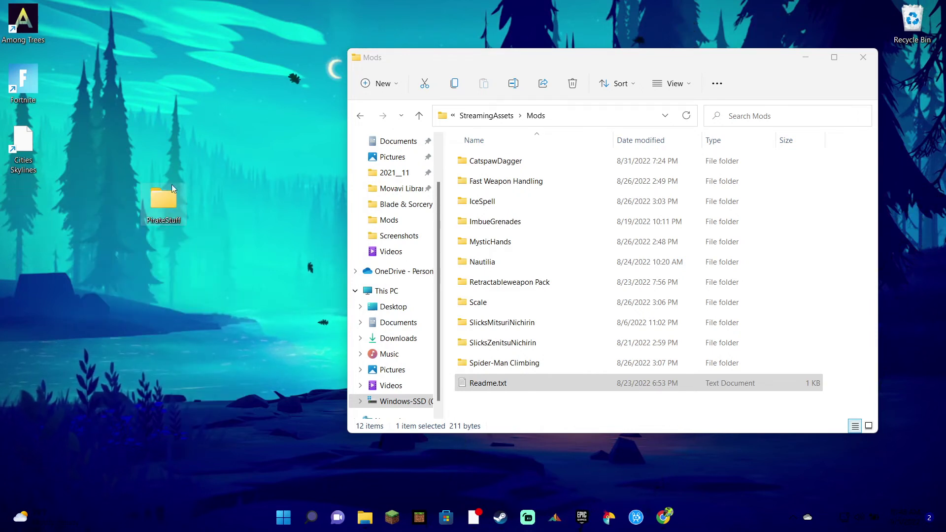
left_click_drag(353, 376, 485, 400)
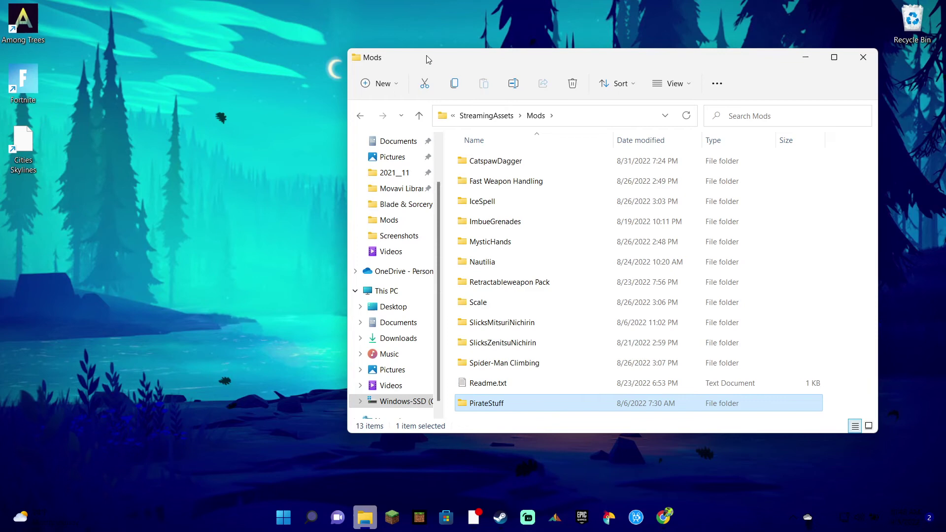
left_click_drag(426, 56, 265, 43)
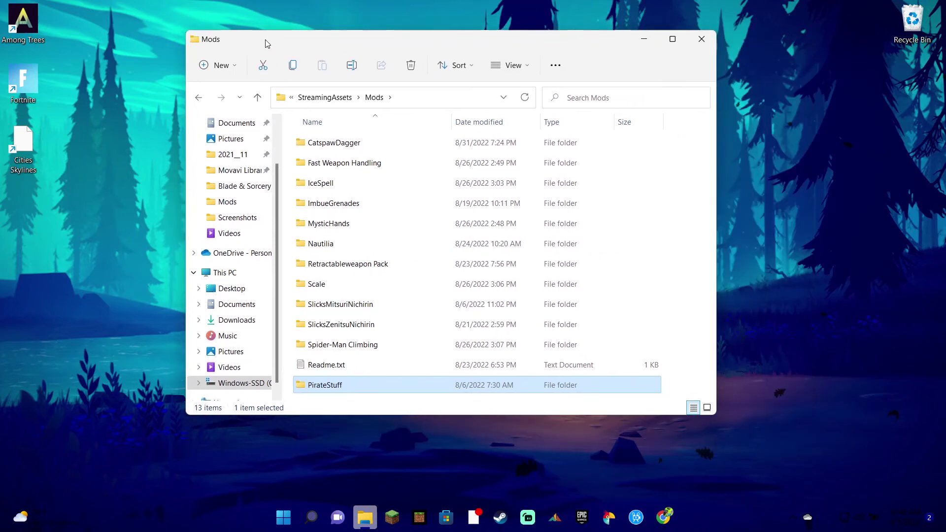
left_click(702, 38)
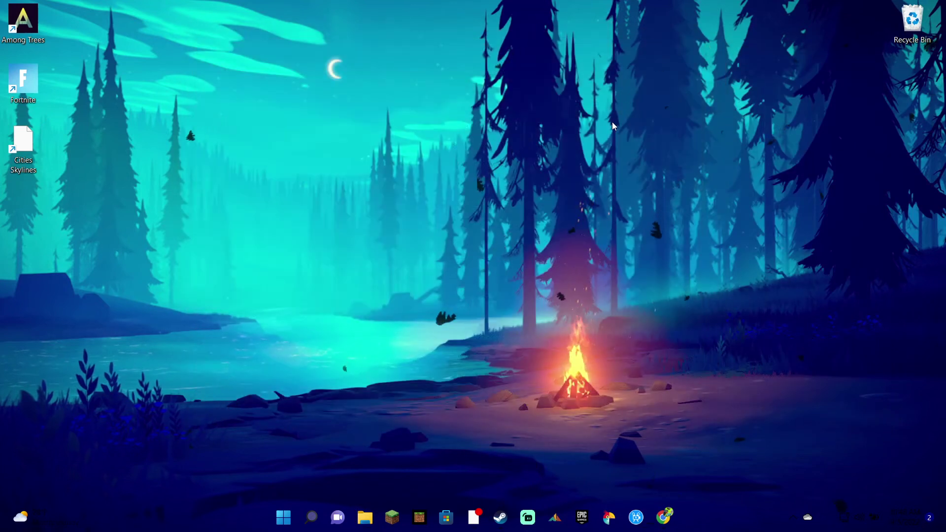